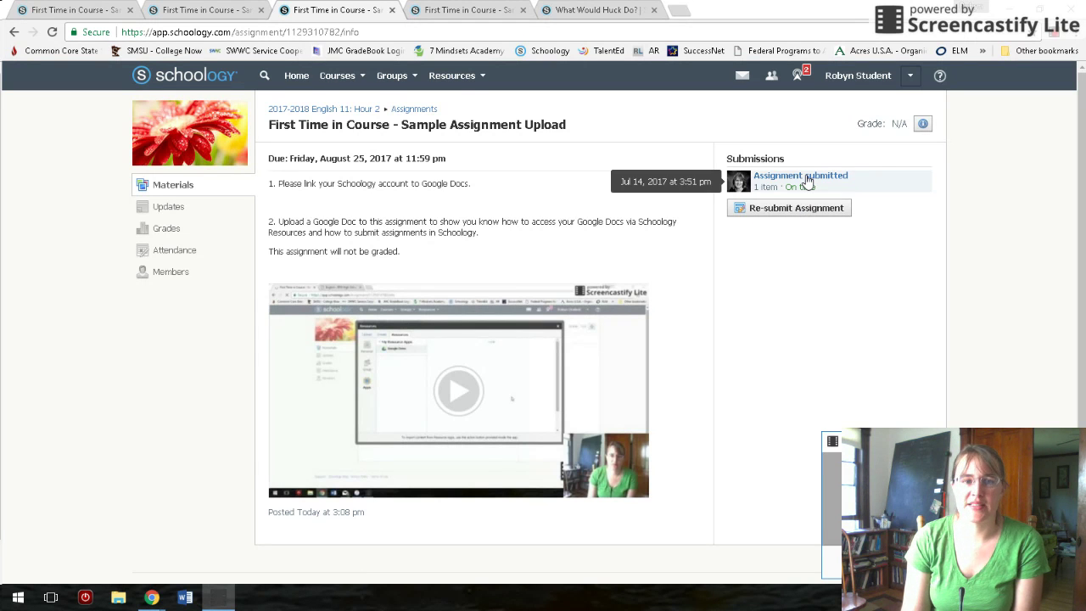
# Switch to the student's view of the English Syllabus.docx submission and check its list of submitted files.
pyautogui.click(451, 13)
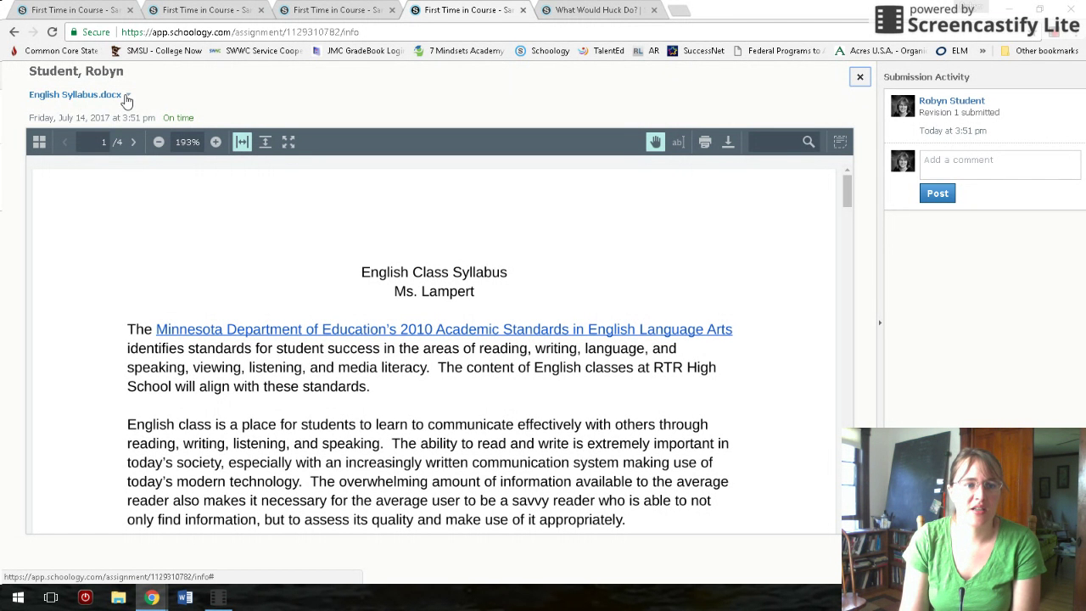
pyautogui.click(127, 99)
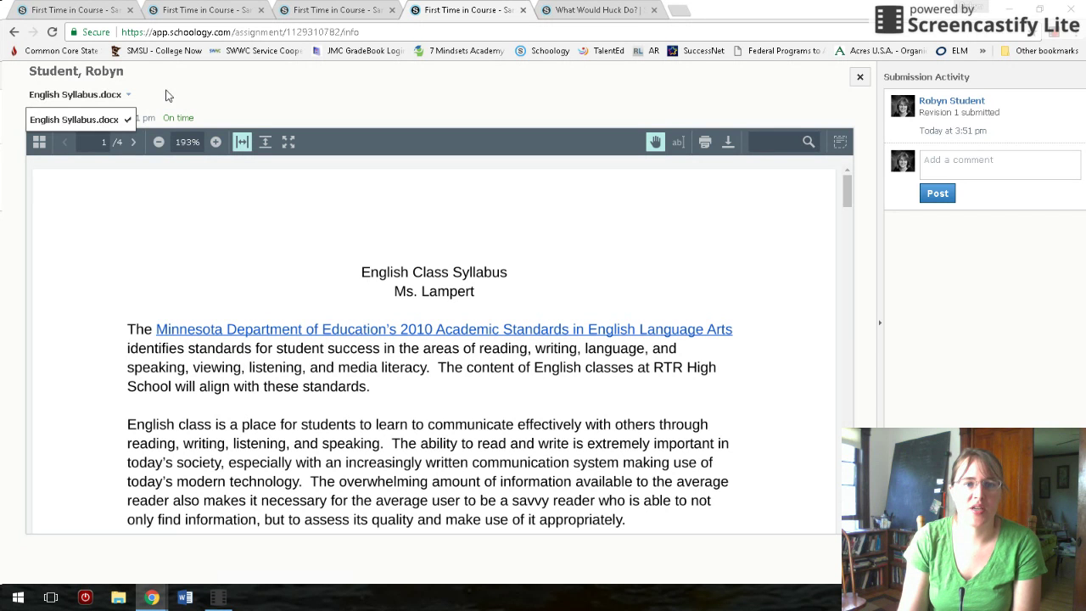
pyautogui.click(174, 97)
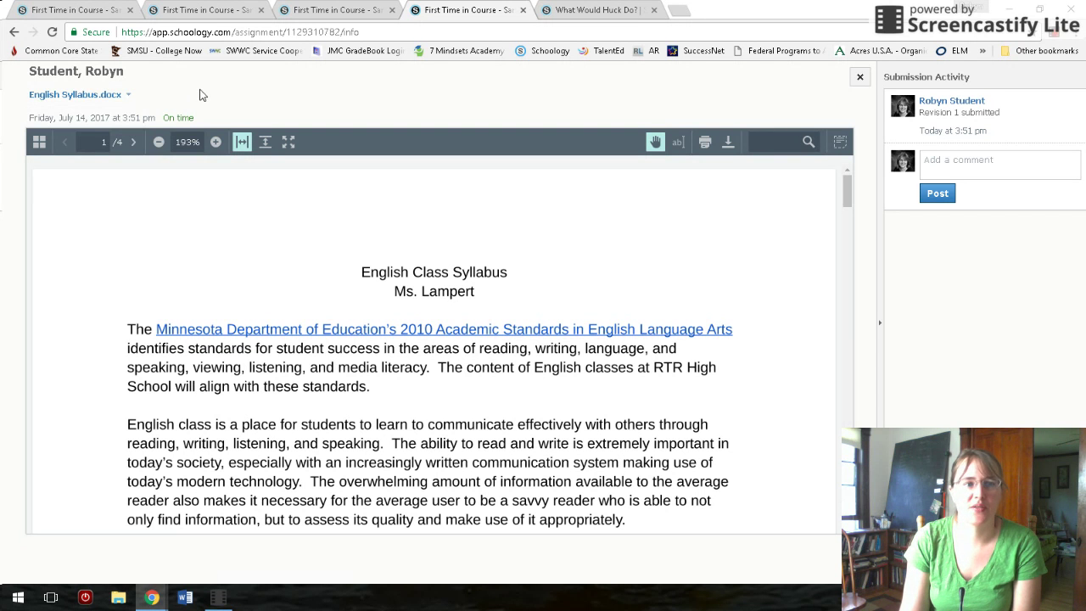
# In the teacher's view of the English Syllabus.docx submission, post the comment "Please remember to capitalize the word "I" throughout your writing.".
pyautogui.click(71, 12)
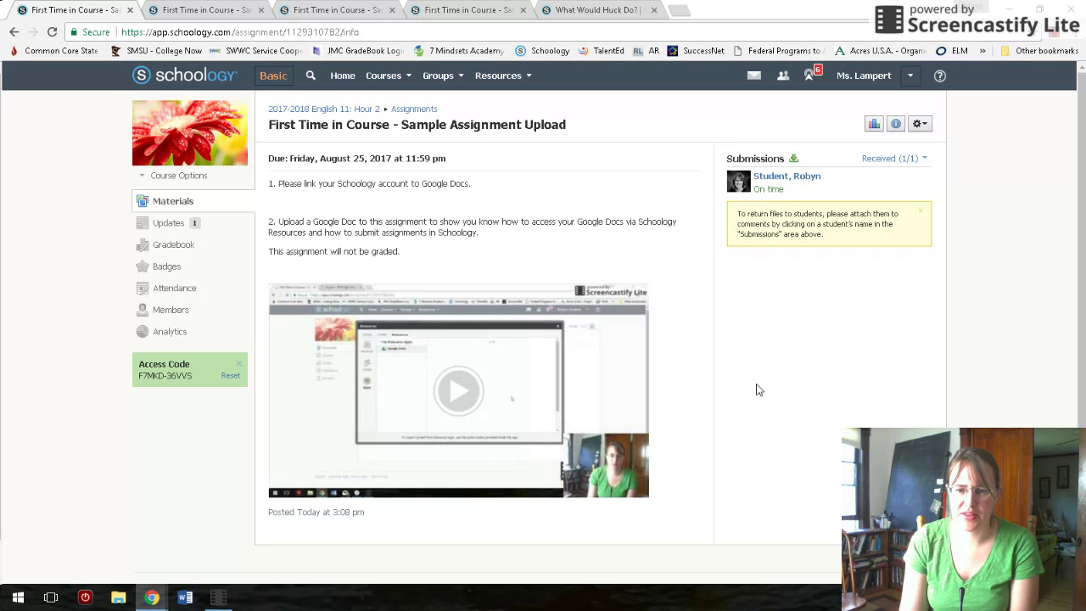
pyautogui.click(197, 10)
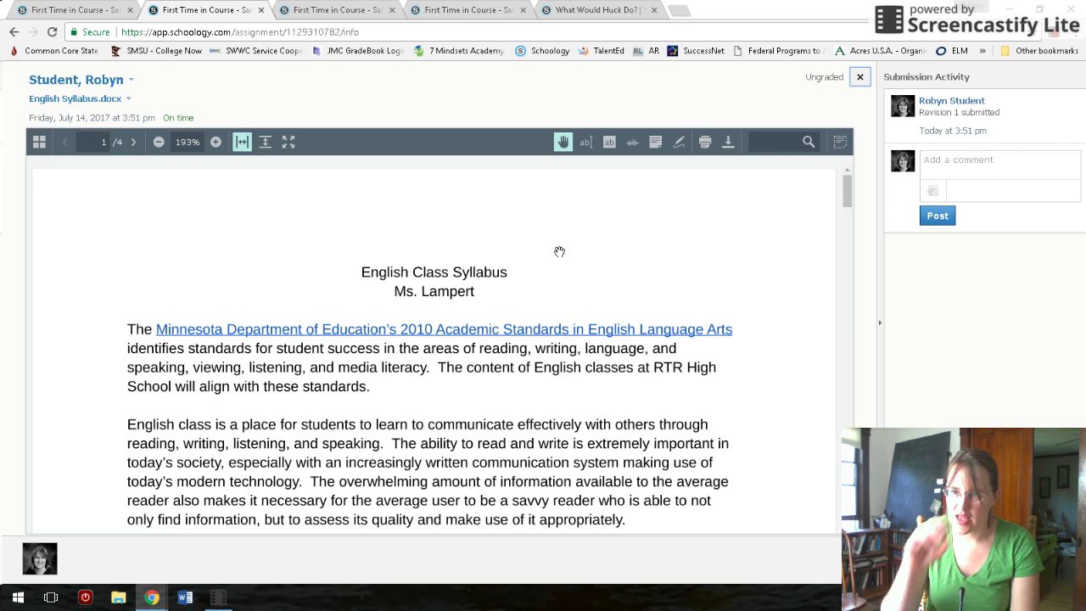
pyautogui.click(954, 166)
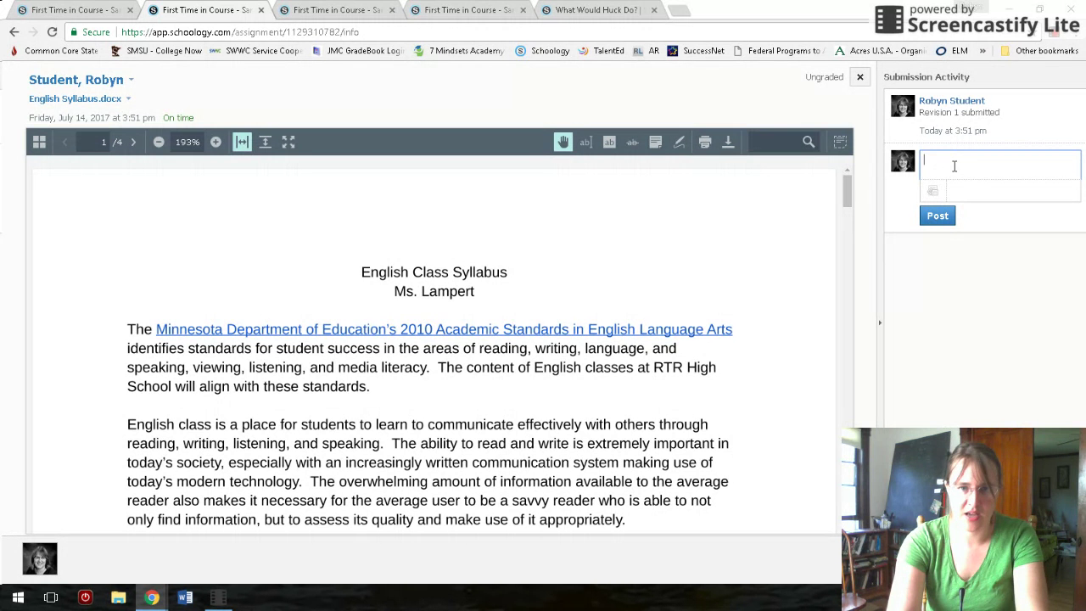
pyautogui.write('Pl')
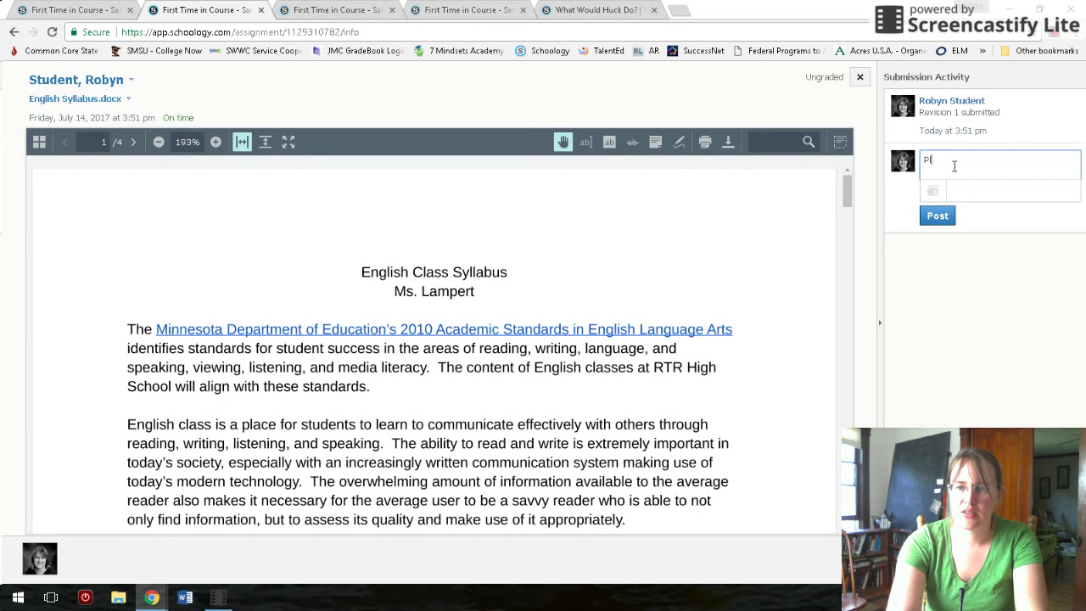
pyautogui.write('ease')
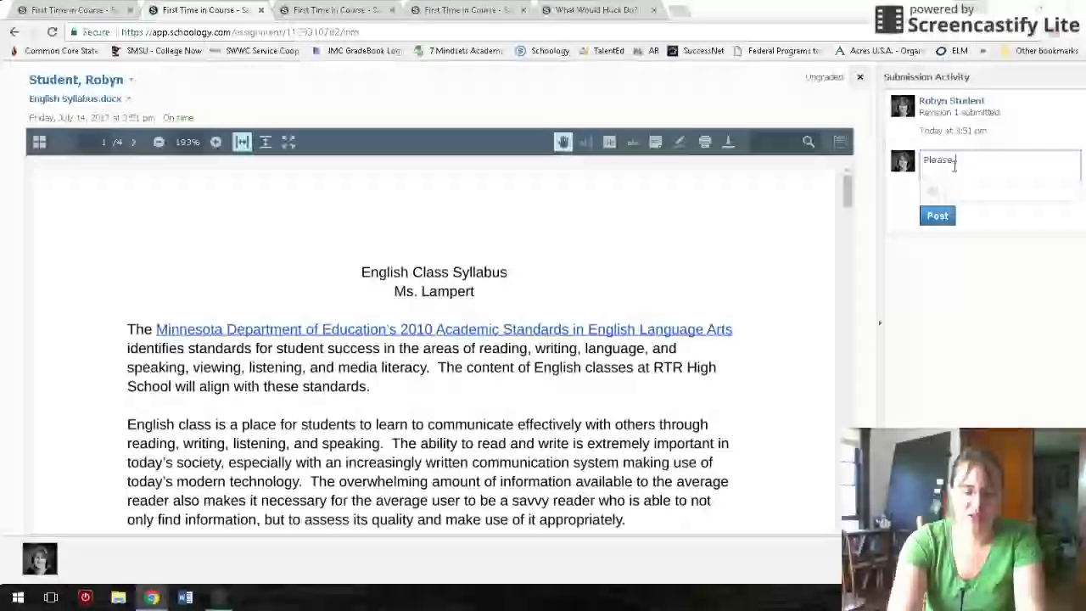
pyautogui.write(' remember ')
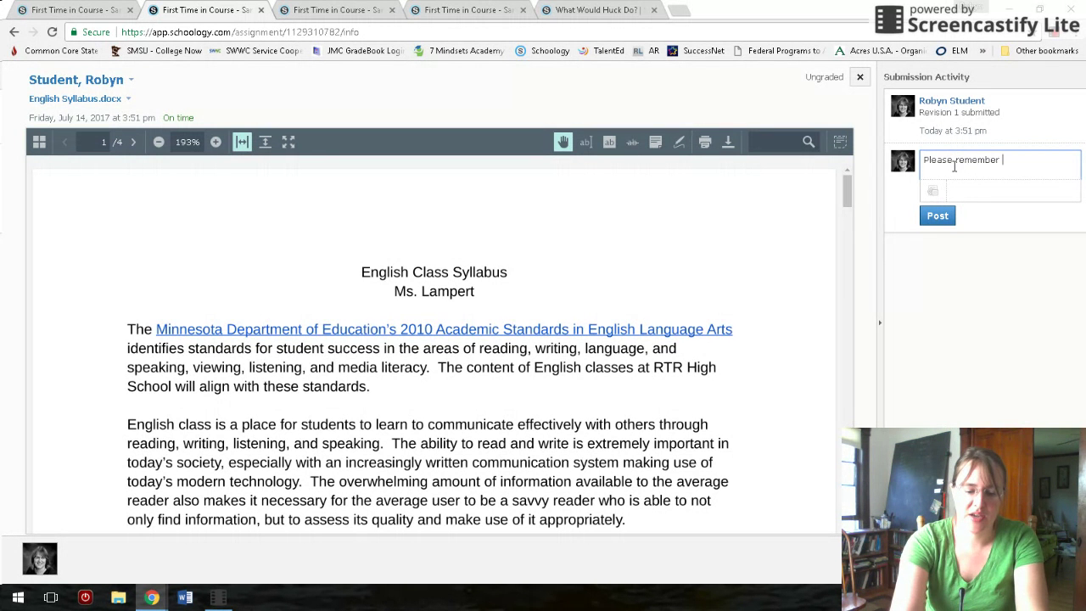
pyautogui.write('to capitalize the w')
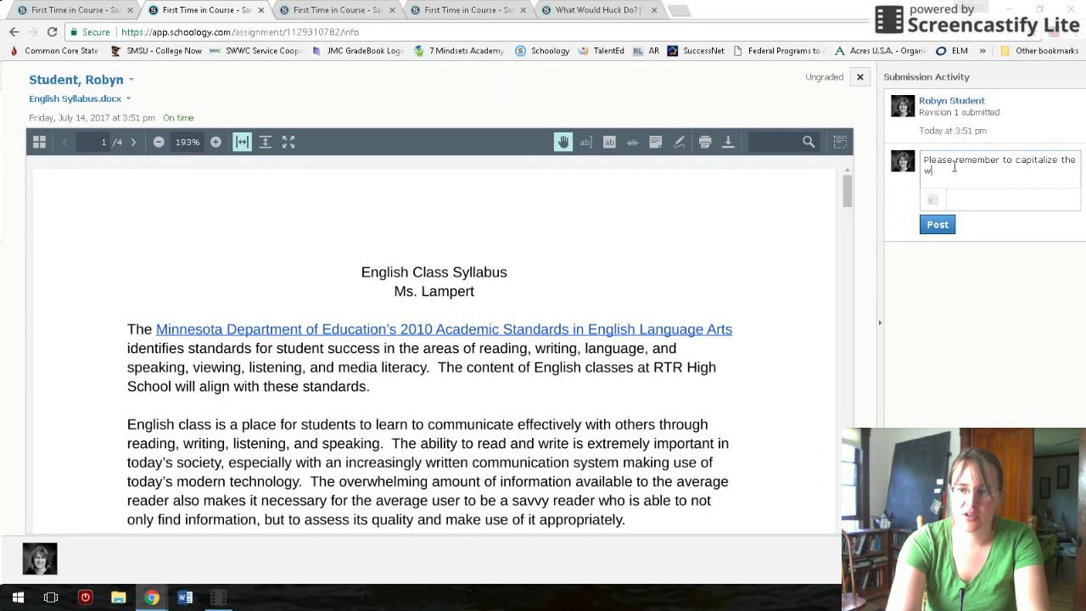
pyautogui.write('ord "')
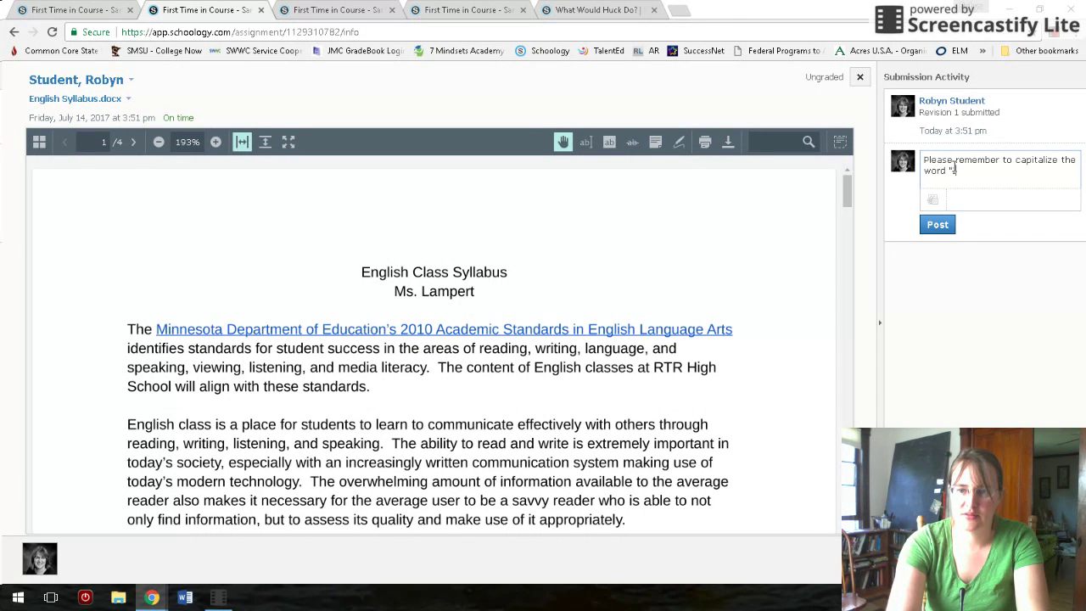
pyautogui.write('I" throughou')
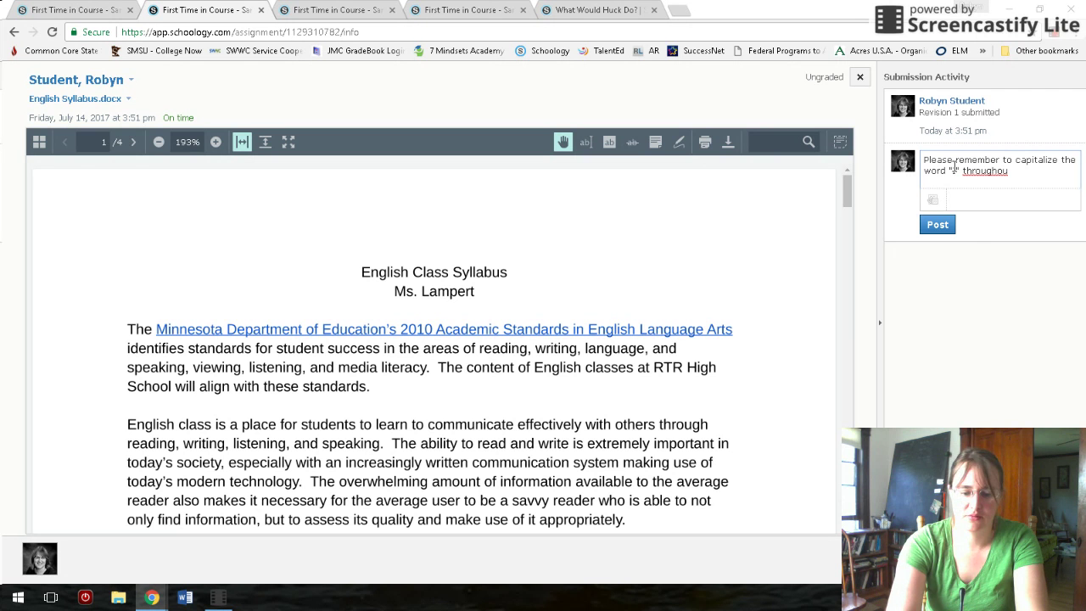
pyautogui.write('t your')
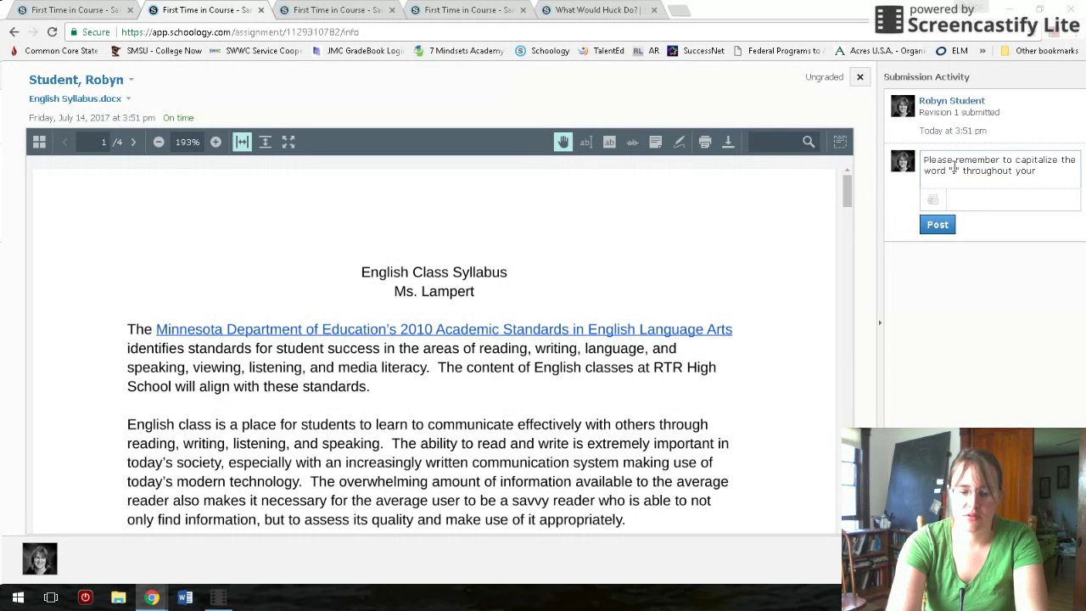
pyautogui.write(' writ')
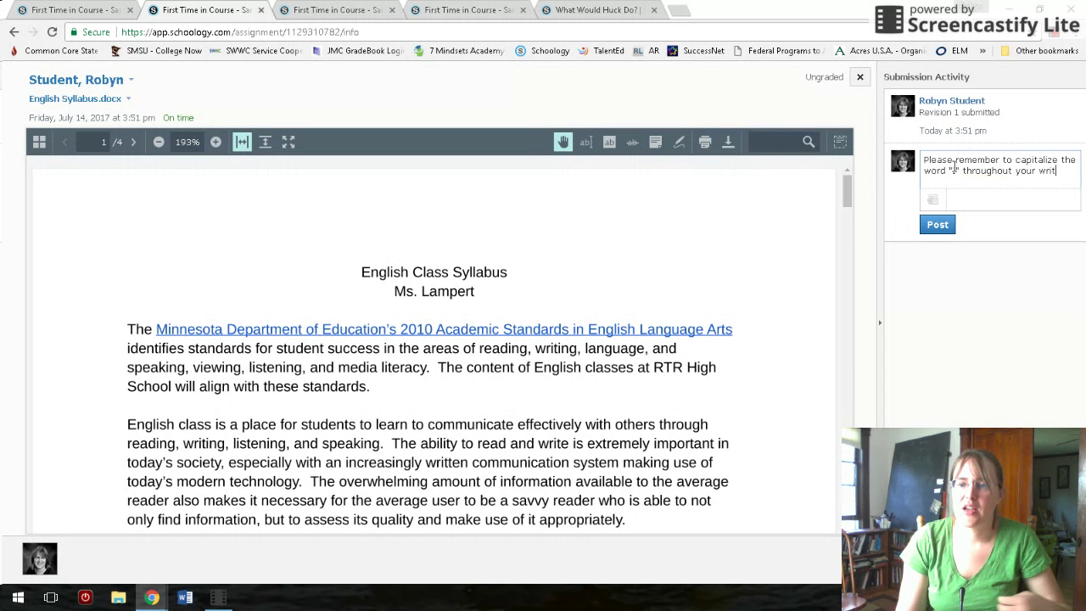
pyautogui.write('ing.')
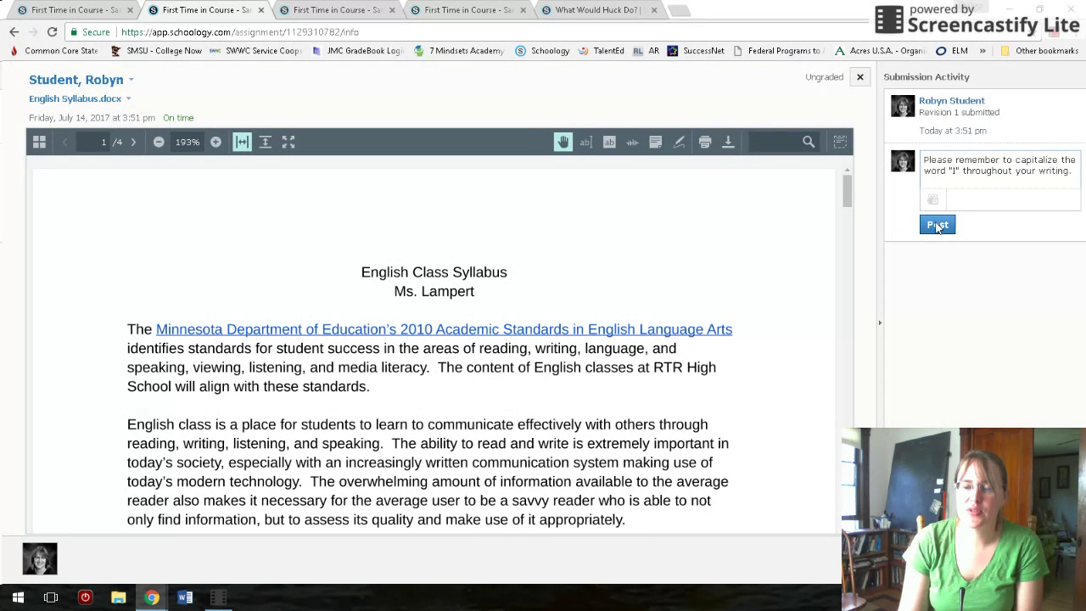
pyautogui.click(938, 226)
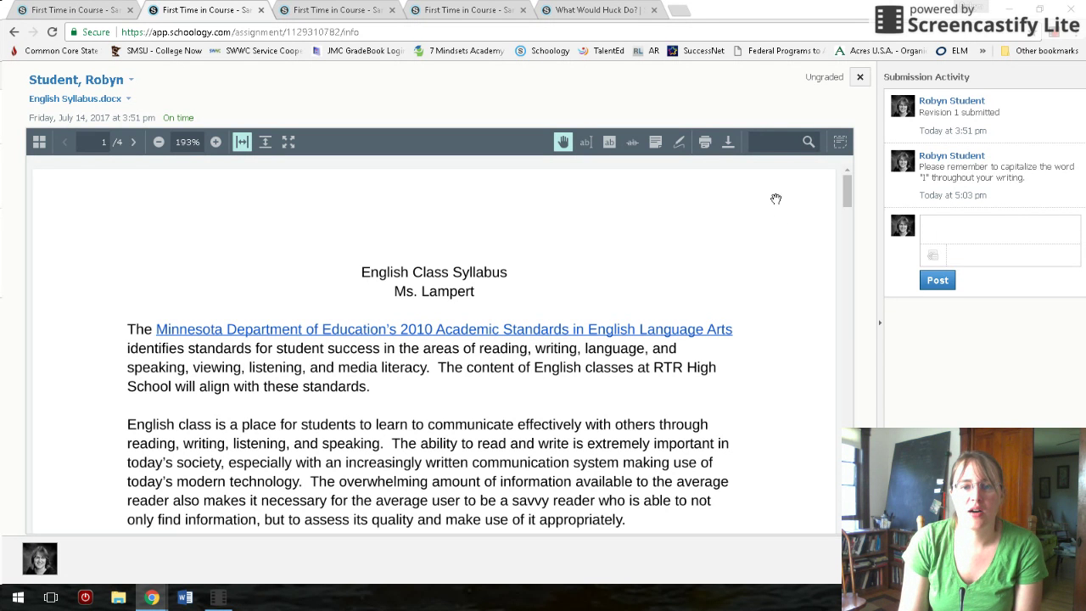
# Draw a freehand loop around the Minnesota Department of Education's 2010 Academic Standards link in the first paragraph.
pyautogui.scroll(-1, 780, 218)
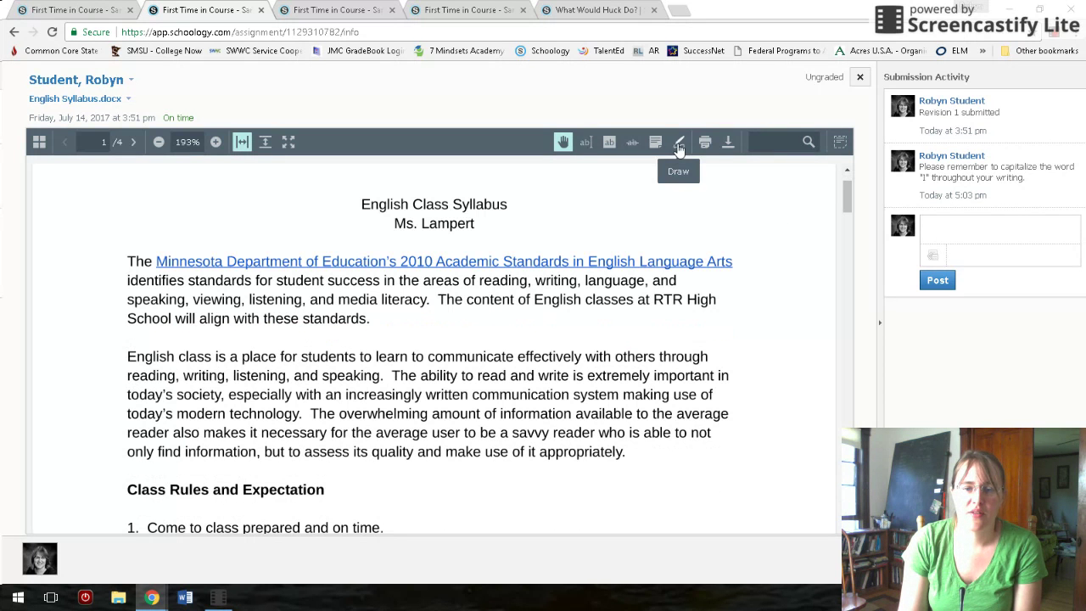
pyautogui.click(679, 144)
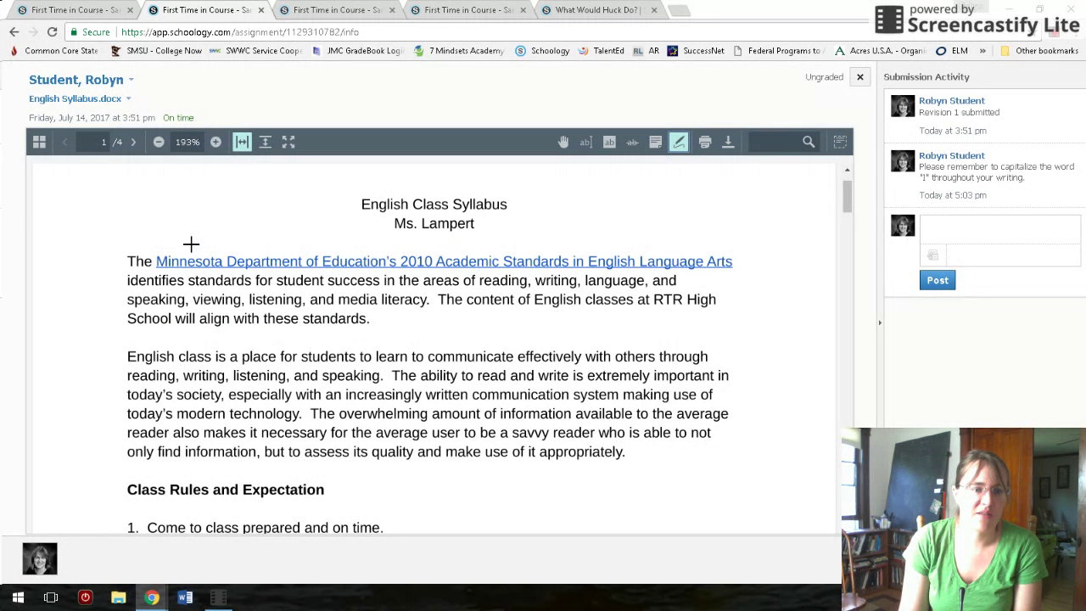
pyautogui.moveTo(173, 243)
pyautogui.mouseDown()
pyautogui.moveTo(335, 297)
pyautogui.moveTo(725, 281)
pyautogui.mouseUp()
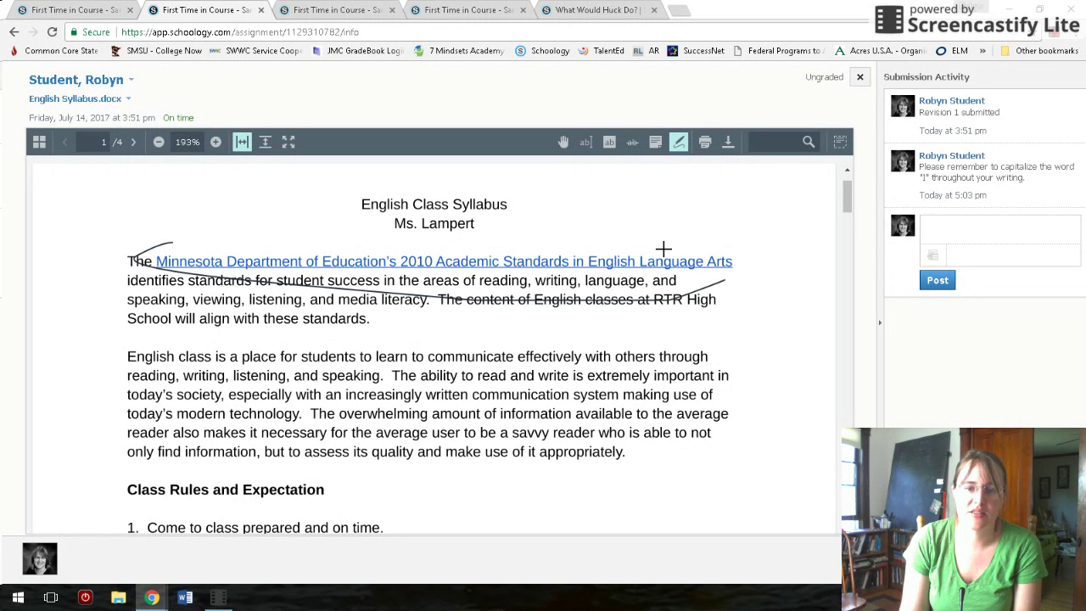
pyautogui.moveTo(162, 243); pyautogui.dragTo(351, 281)
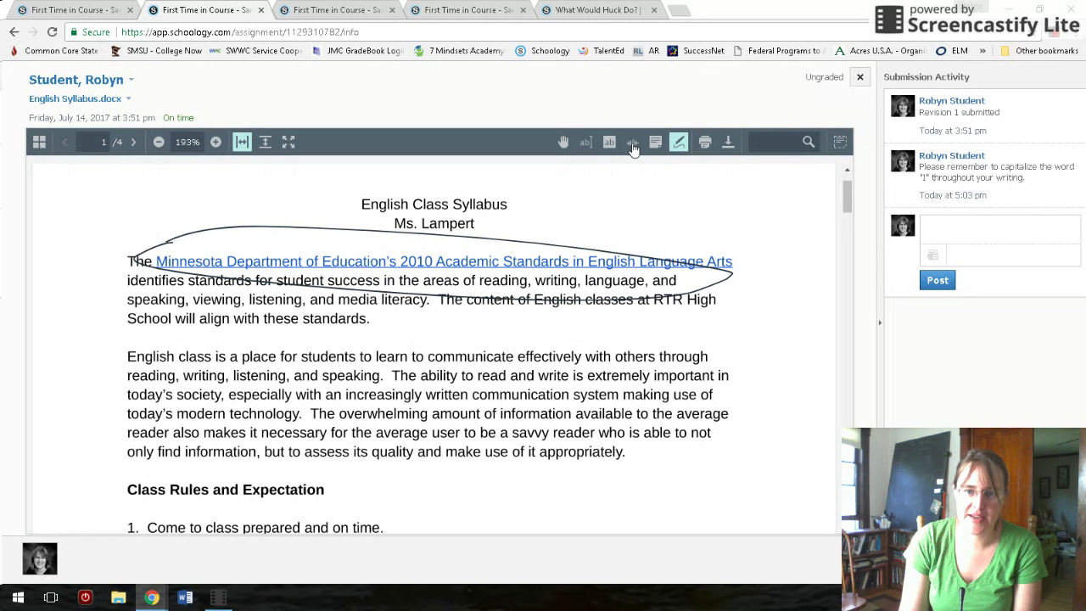
# Add a note at the end of the second paragraph reading "this paragraph needs improvement." and save it.
pyautogui.click(632, 145)
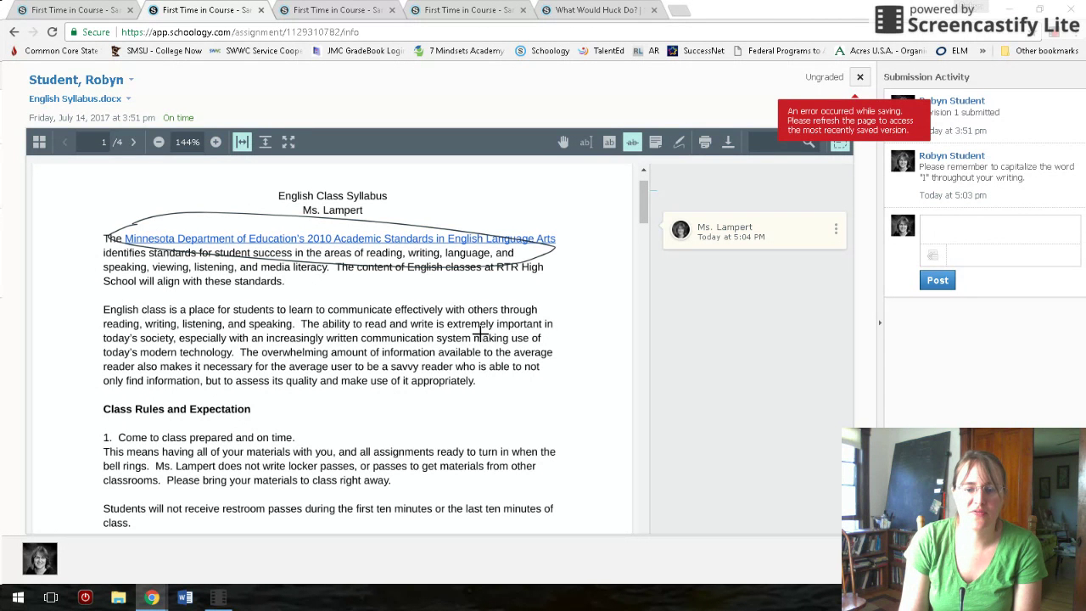
pyautogui.click(655, 142)
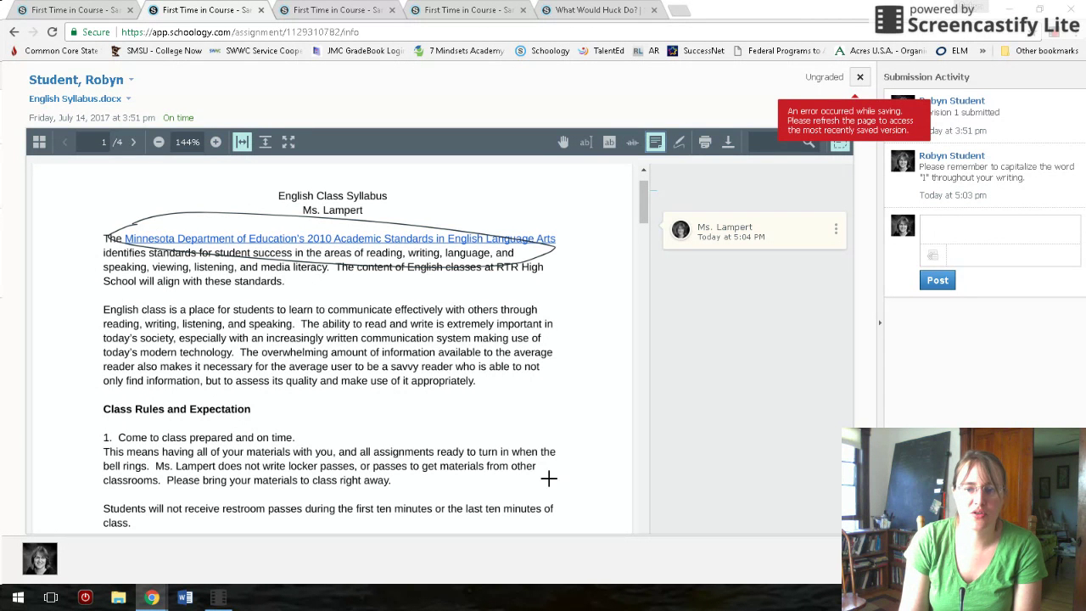
pyautogui.click(484, 381)
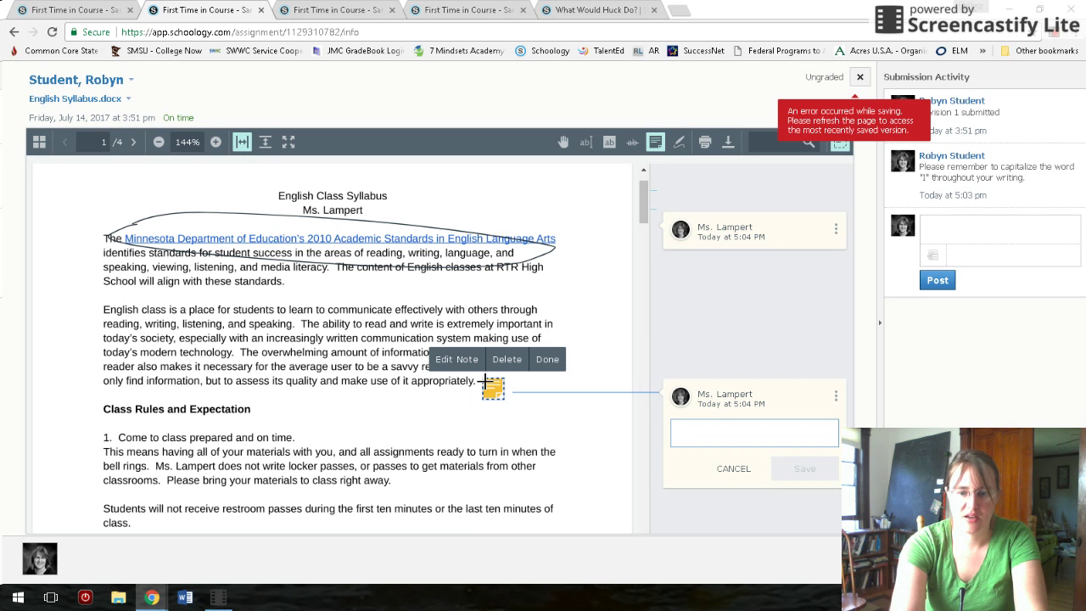
pyautogui.write('this paragraph ')
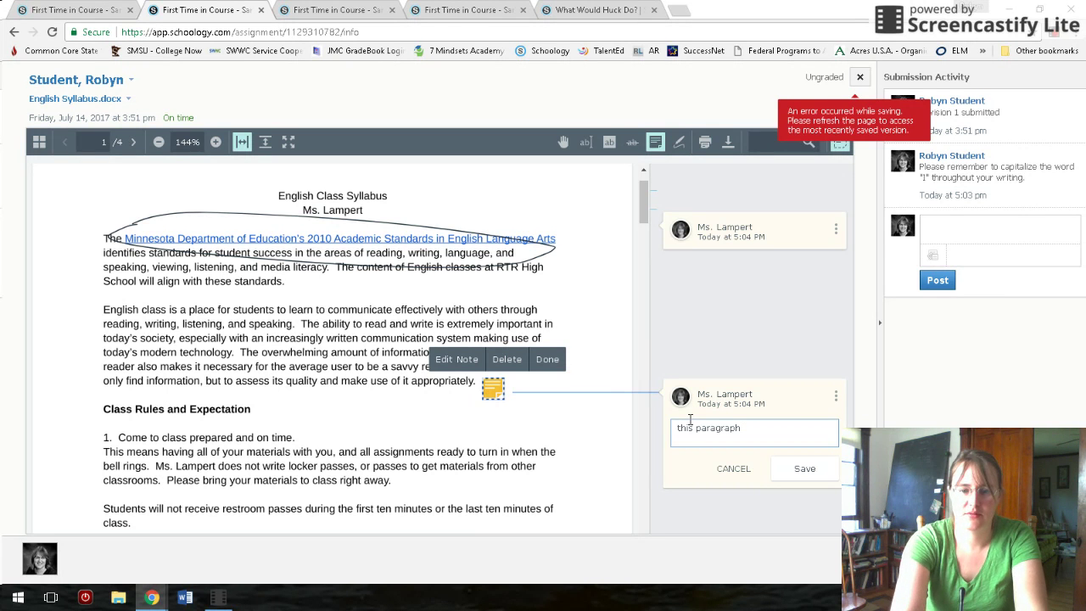
pyautogui.write('needs impro')
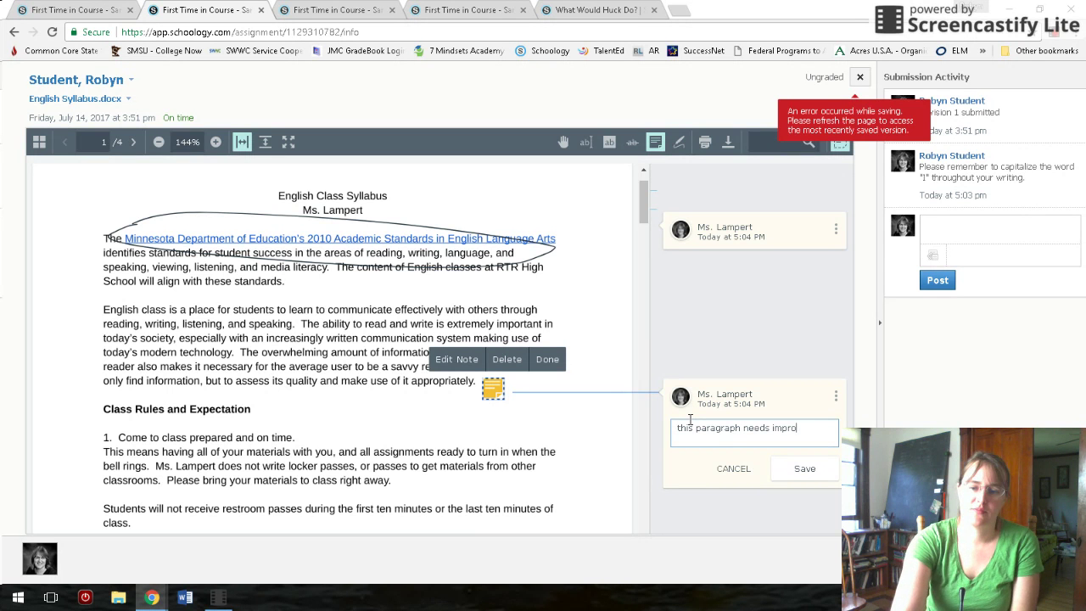
pyautogui.write('vement')
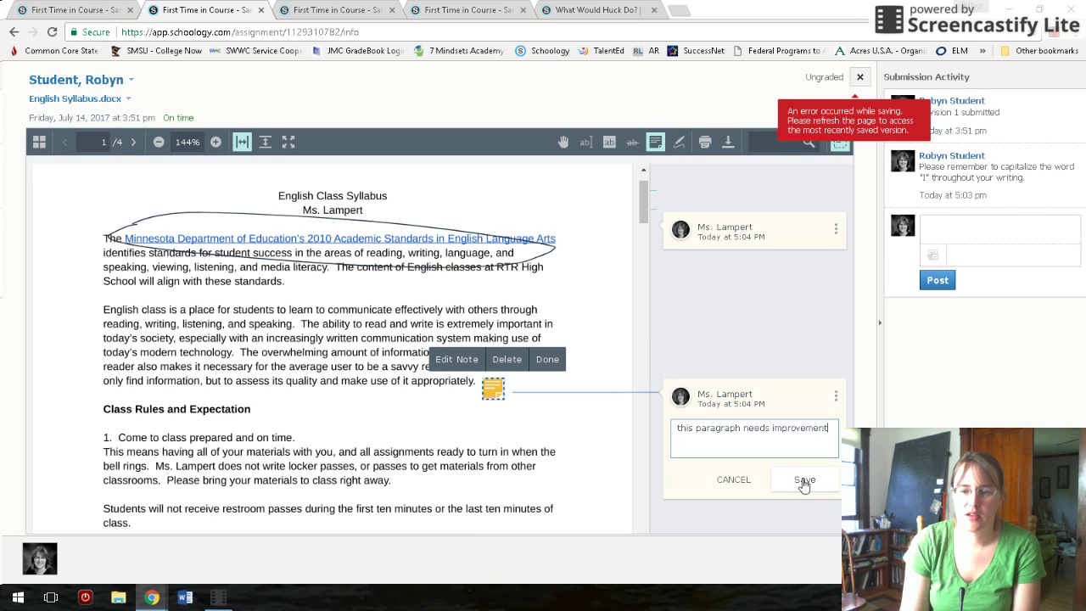
pyautogui.write('.')
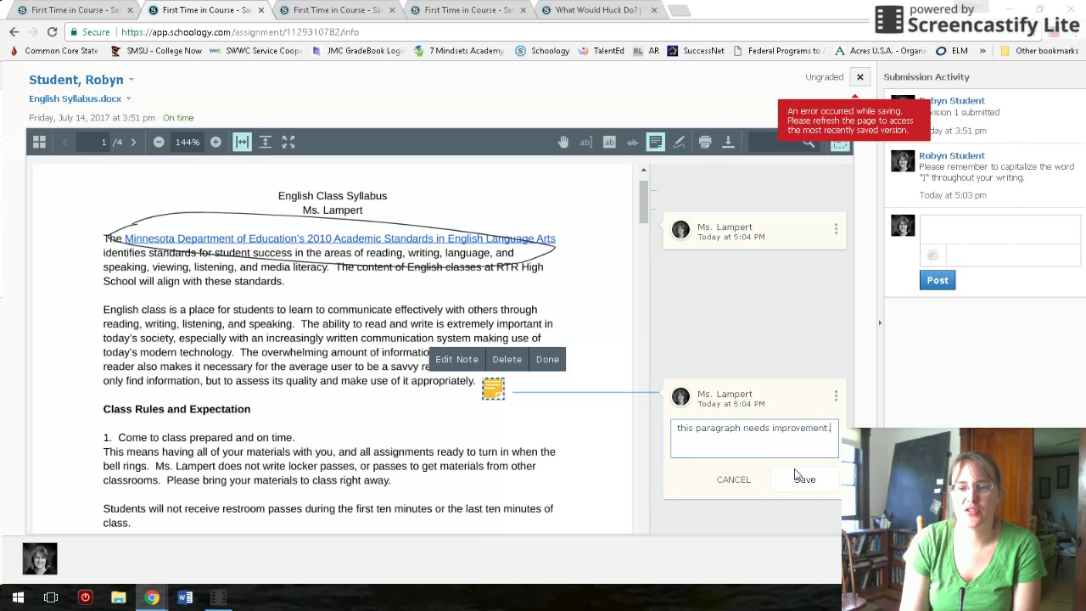
pyautogui.click(803, 480)
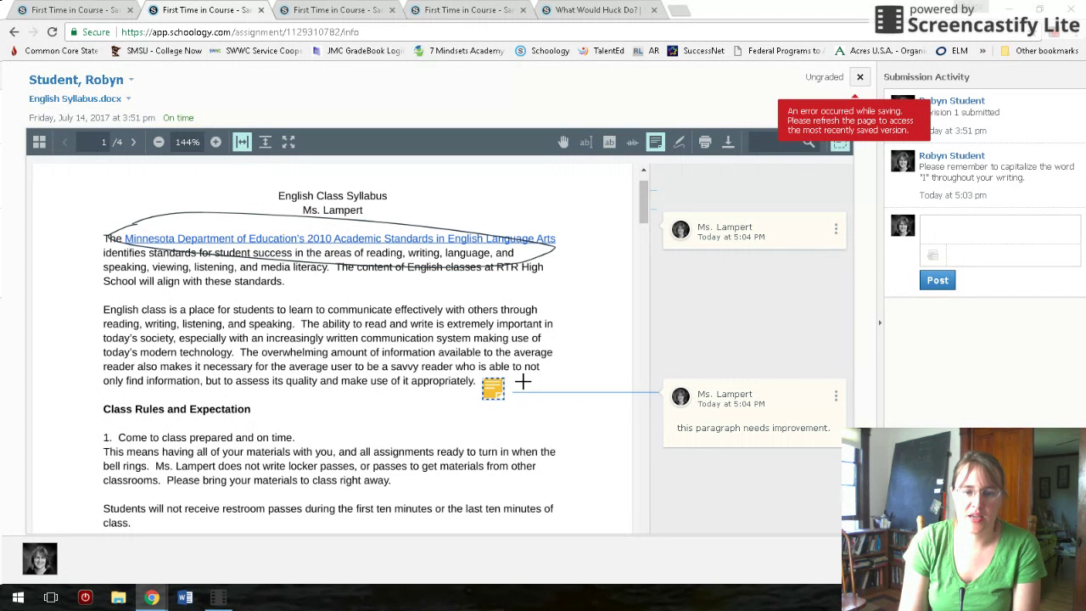
# Close the teacher's submission view and reopen the submission from the student's account to check the teacher's feedback.
pyautogui.click(861, 81)
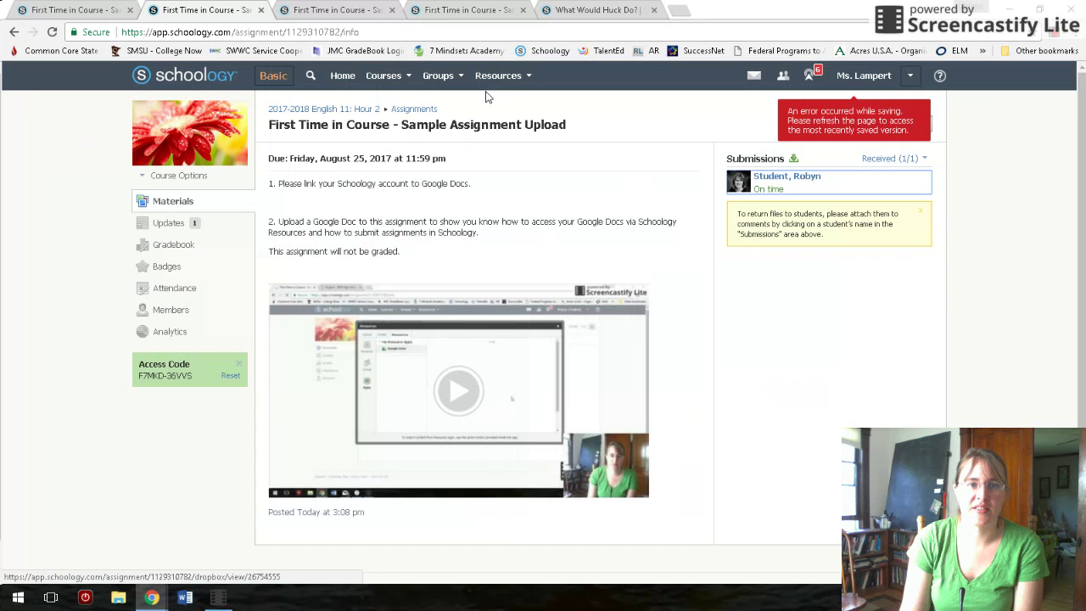
pyautogui.click(441, 11)
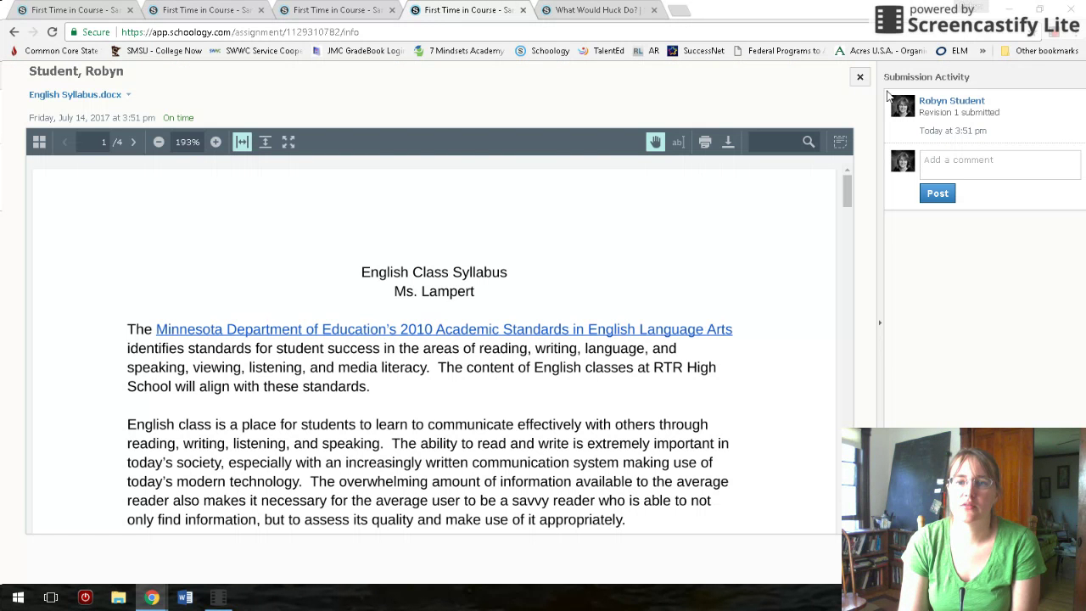
pyautogui.click(860, 78)
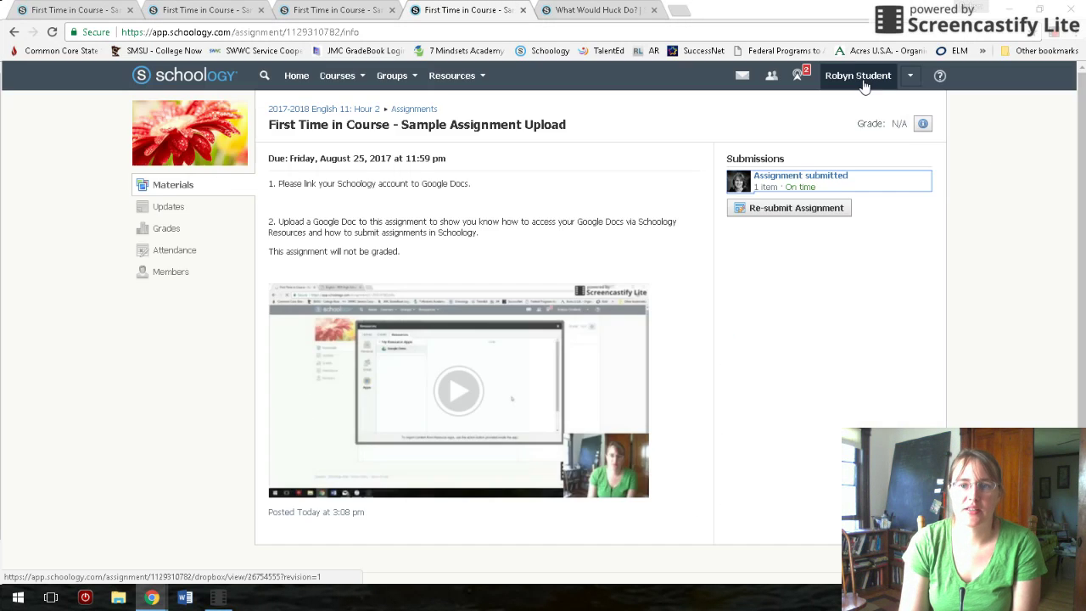
pyautogui.click(810, 179)
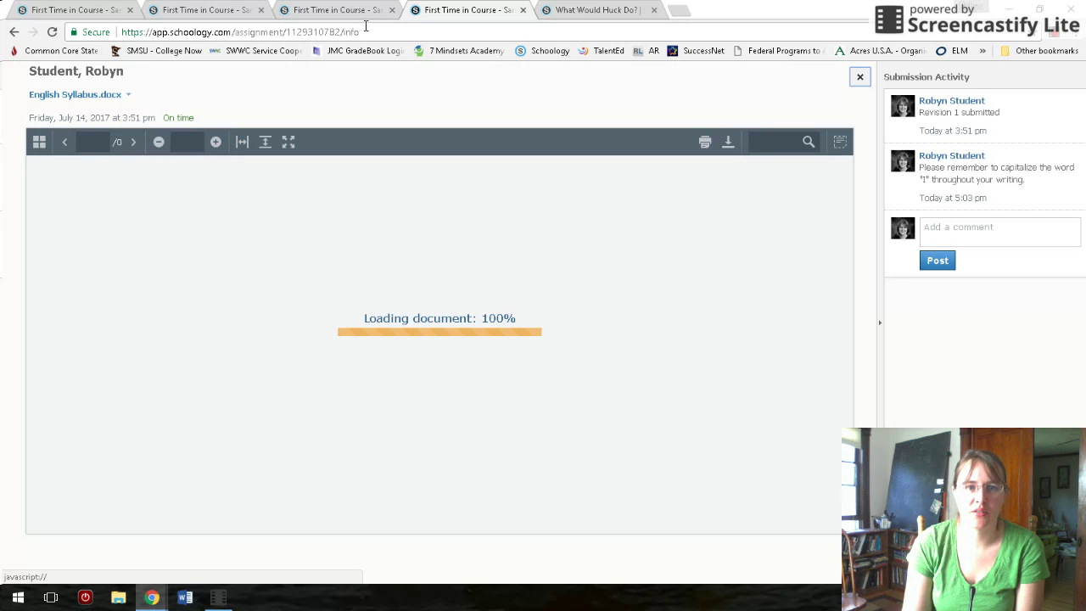
# Check the submission status and the grade field on the student's assignment page.
pyautogui.click(346, 11)
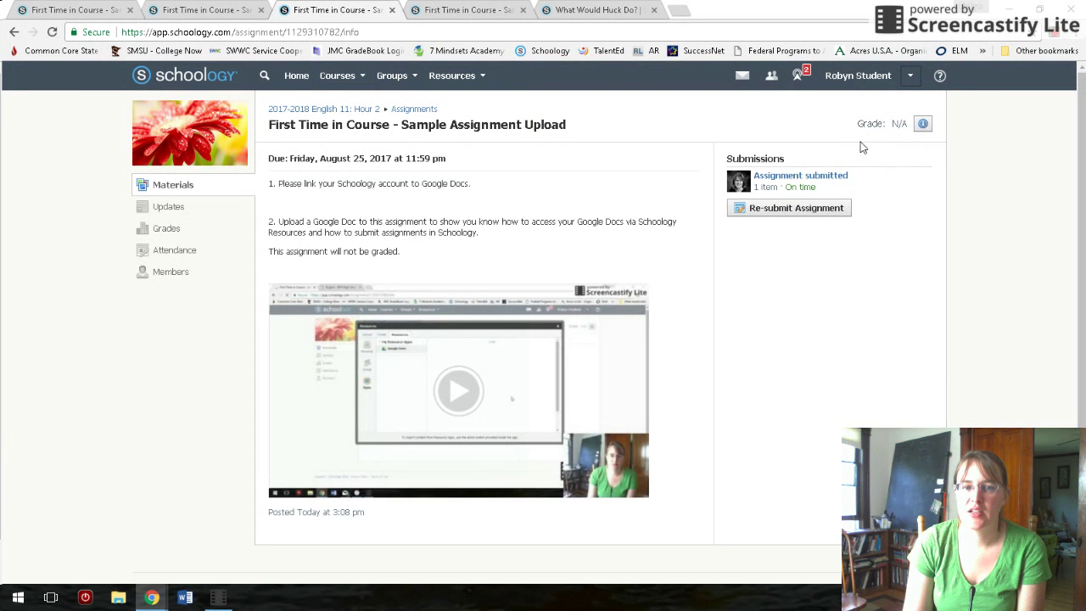
pyautogui.moveTo(796, 186)
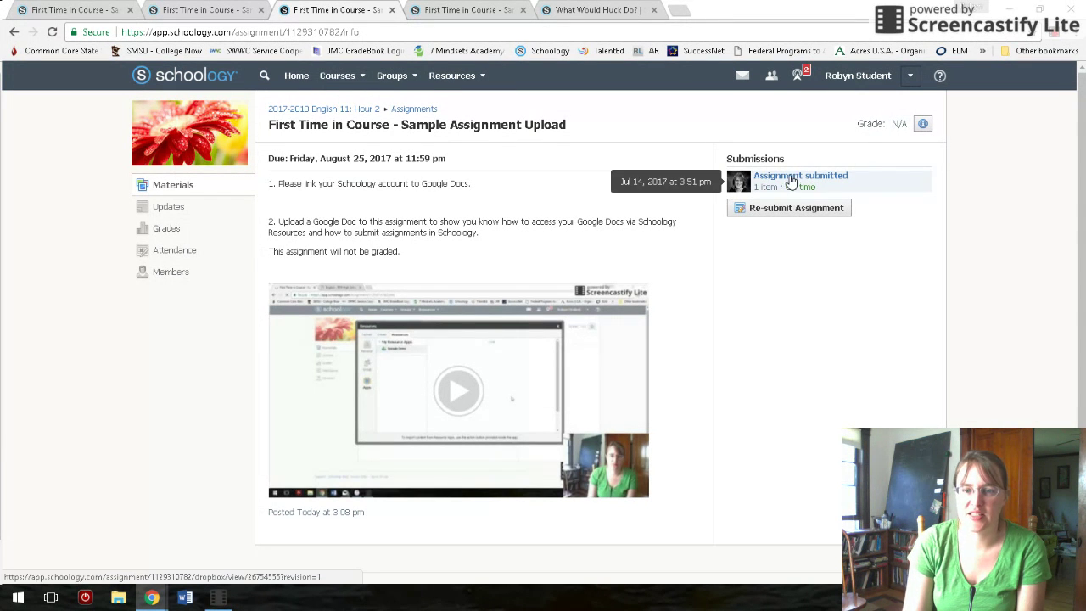
pyautogui.moveTo(859, 123); pyautogui.dragTo(884, 125)
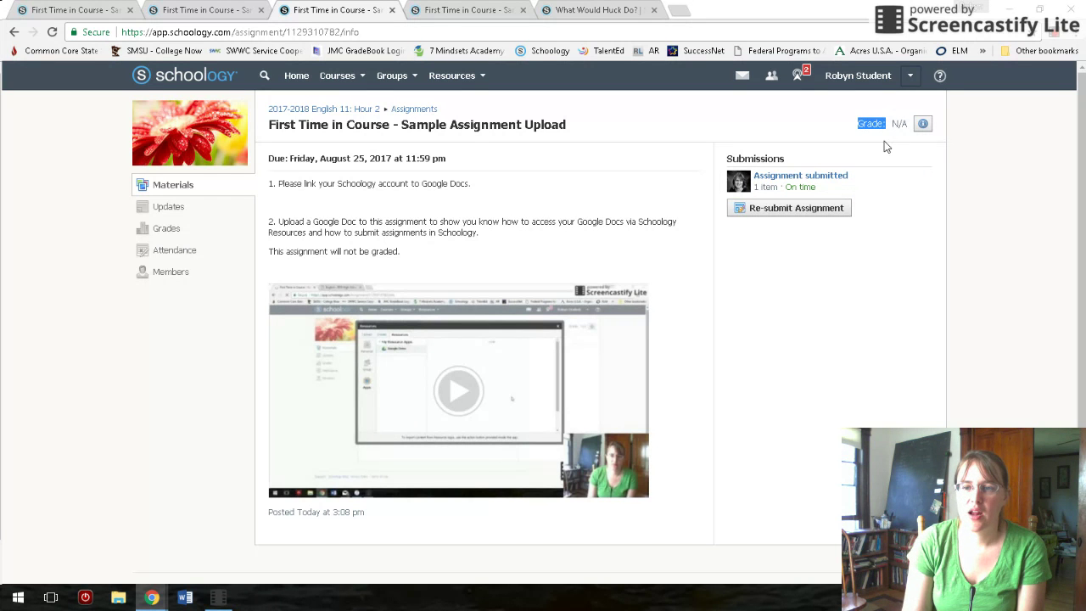
# Switch to the "What Would Huck Do?" assignment and examine its directions and the grading rubric below them.
pyautogui.click(885, 146)
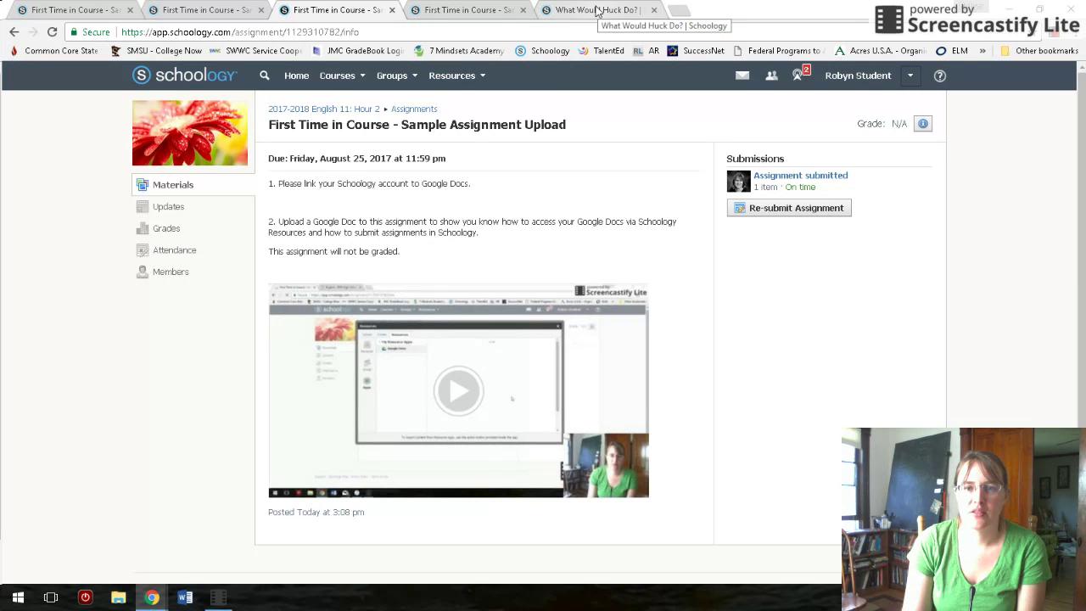
pyautogui.click(596, 11)
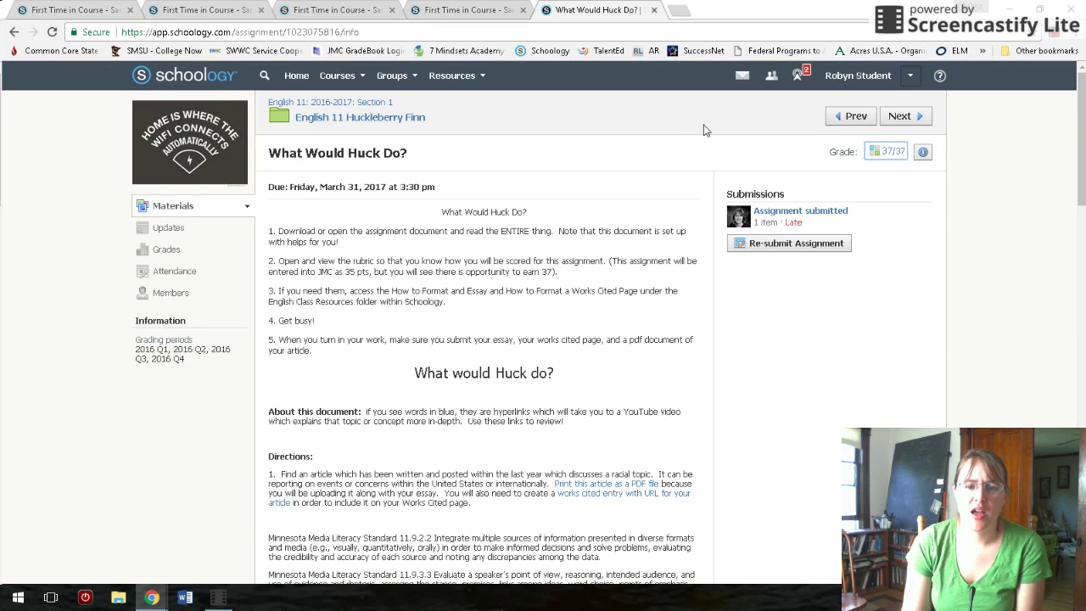
pyautogui.scroll(-1, 683, 151)
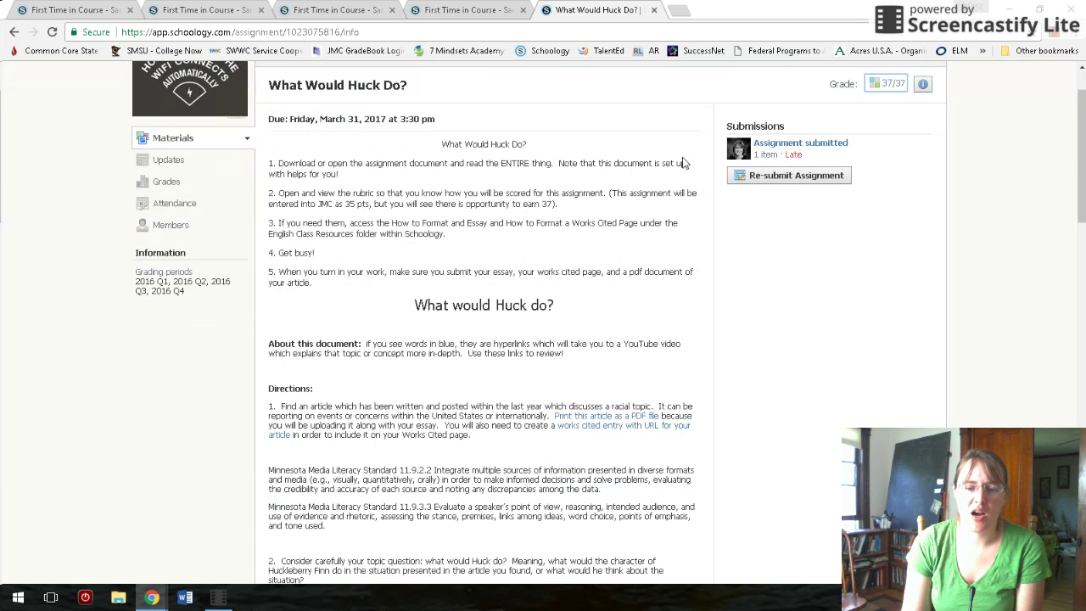
pyautogui.scroll(-3, 701, 181)
pyautogui.scroll(-3, 701, 181)
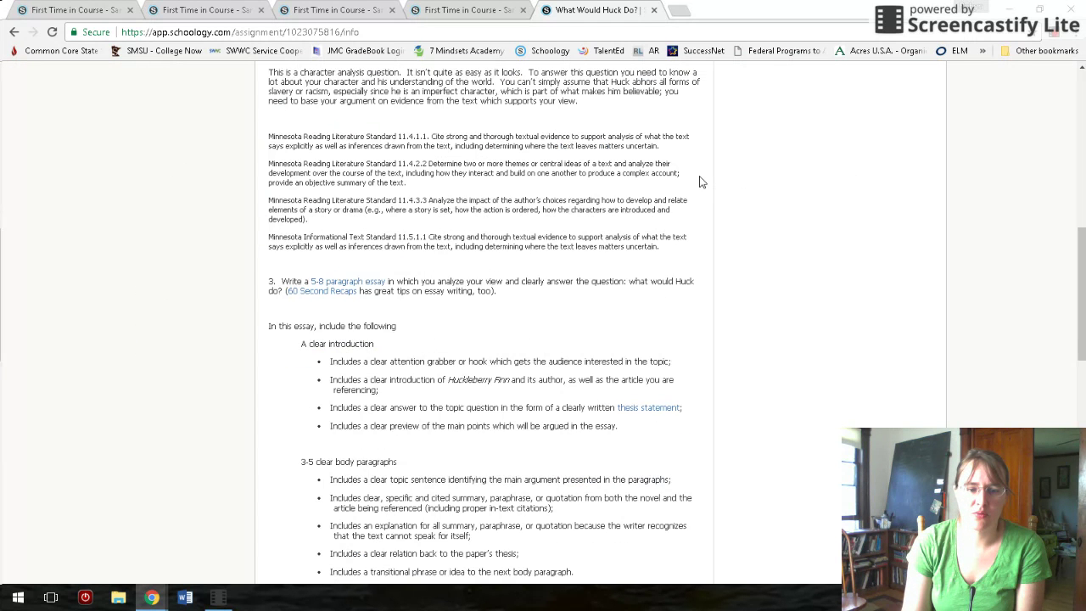
pyautogui.scroll(-5, 700, 181)
pyautogui.scroll(-2, 713, 186)
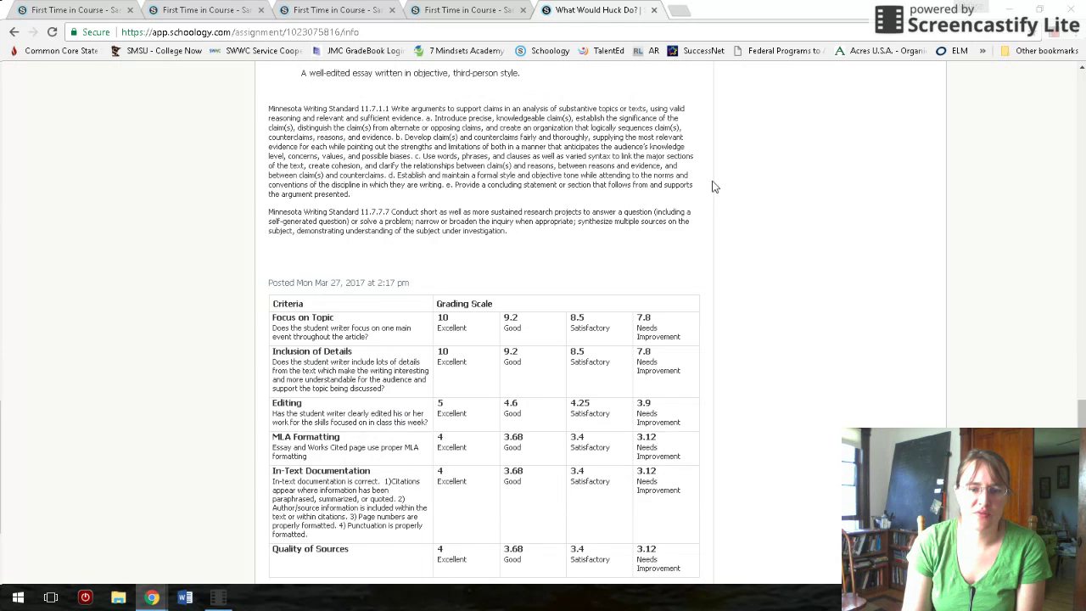
pyautogui.scroll(-1, 713, 186)
pyautogui.scroll(-1, 734, 196)
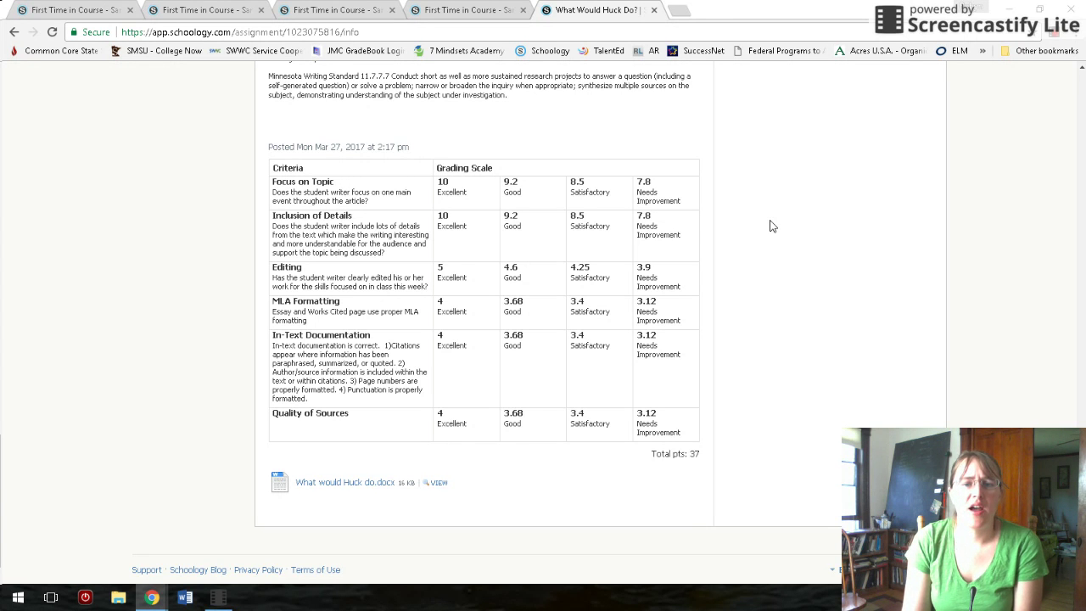
pyautogui.scroll(1, 772, 225)
pyautogui.scroll(-1, 772, 225)
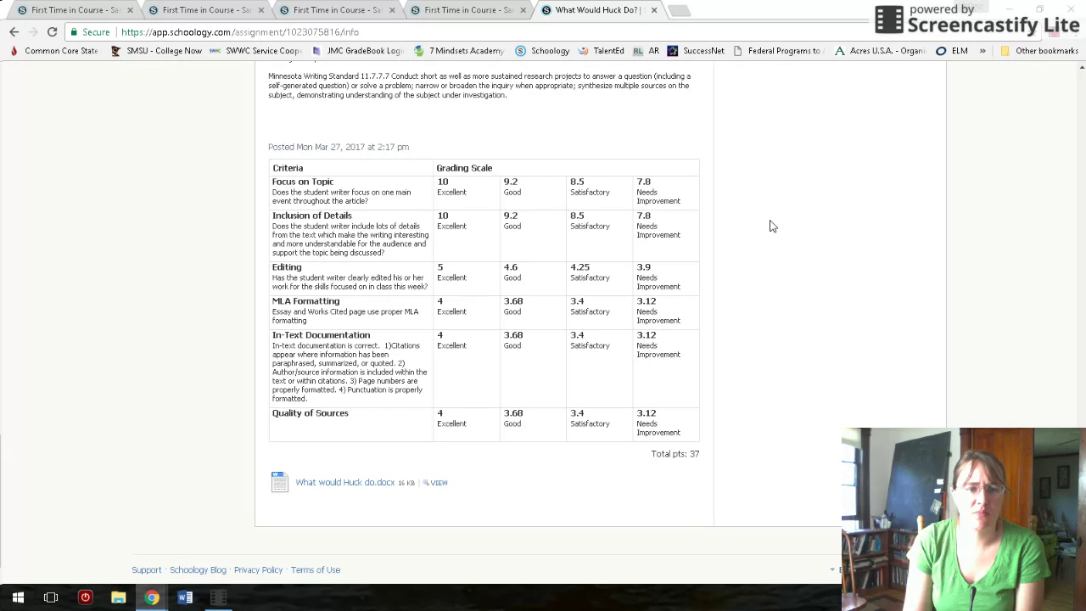
pyautogui.scroll(3, 772, 226)
pyautogui.scroll(-2, 764, 237)
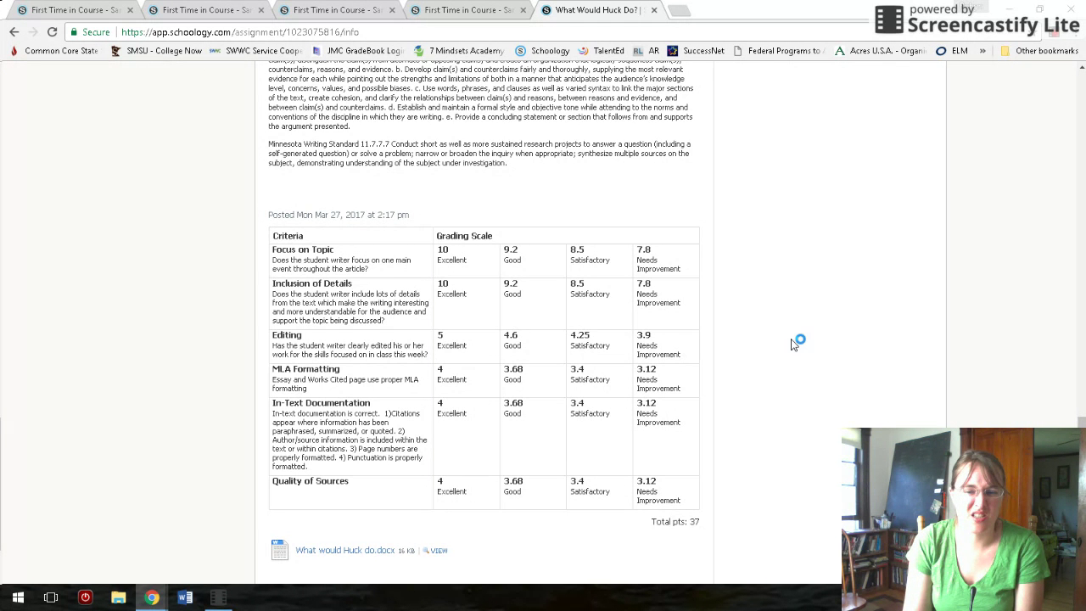
# View the scored rubric behind the assignment's grade, expand it to its full criteria descriptions, and close it.
pyautogui.scroll(1, 794, 344)
pyautogui.scroll(5, 793, 343)
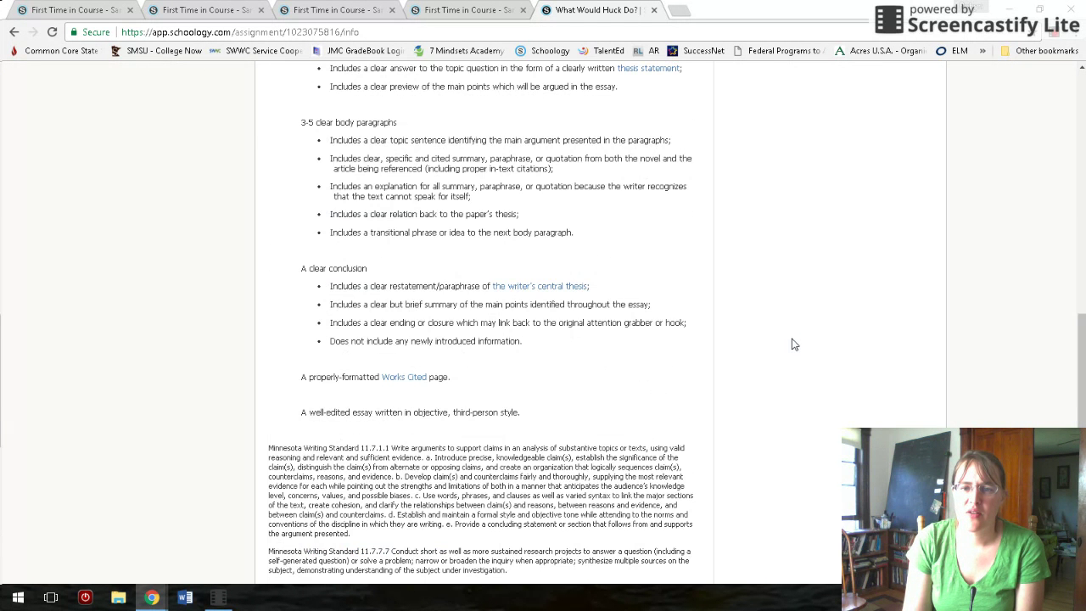
pyautogui.scroll(6, 793, 344)
pyautogui.scroll(7, 793, 343)
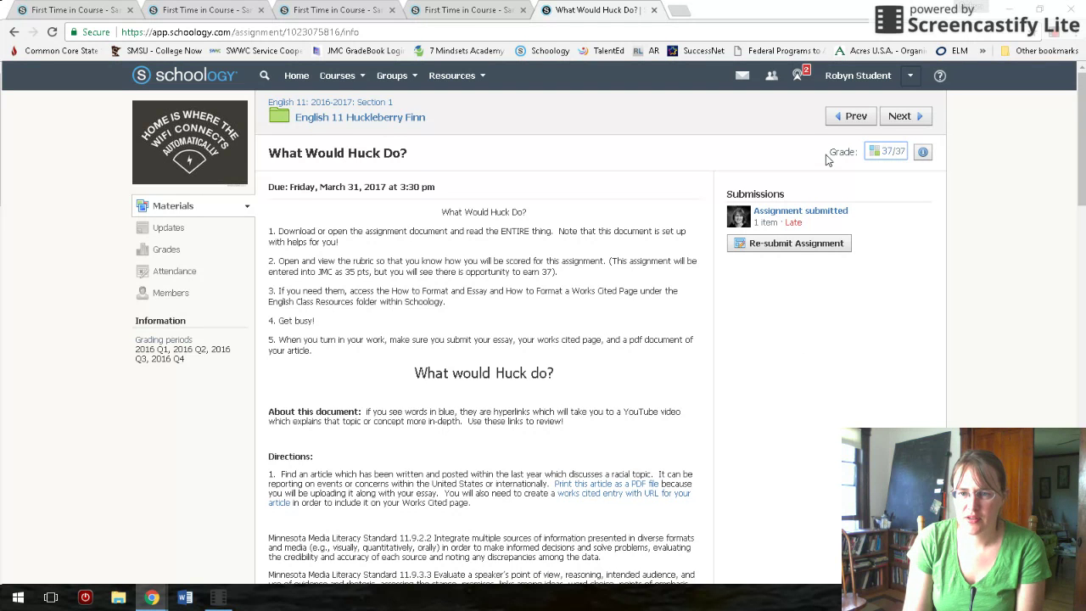
pyautogui.moveTo(843, 155); pyautogui.dragTo(908, 180)
pyautogui.click(874, 163)
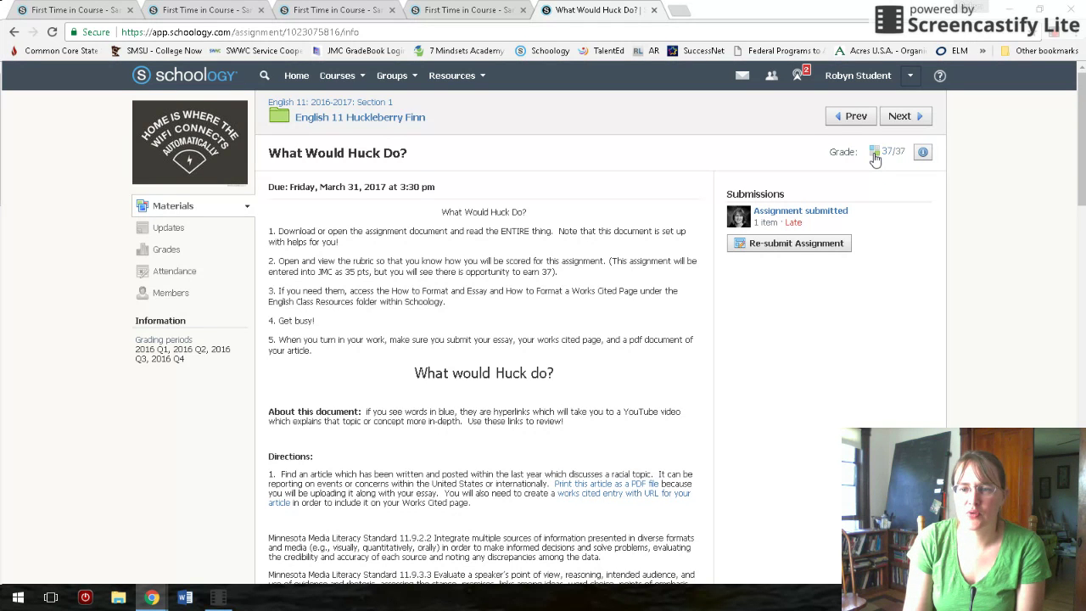
pyautogui.click(875, 156)
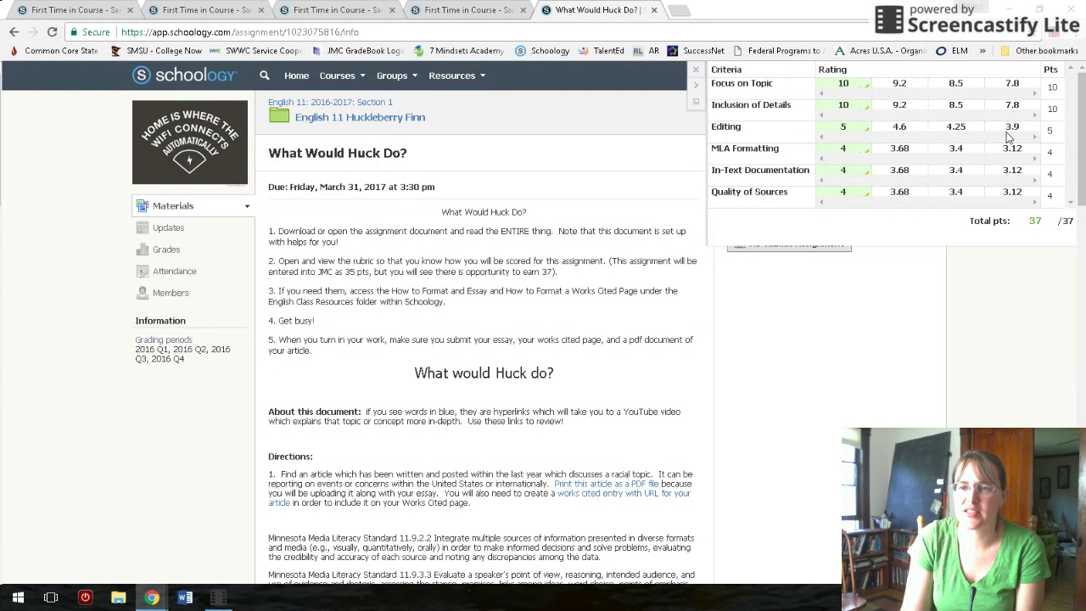
pyautogui.click(695, 103)
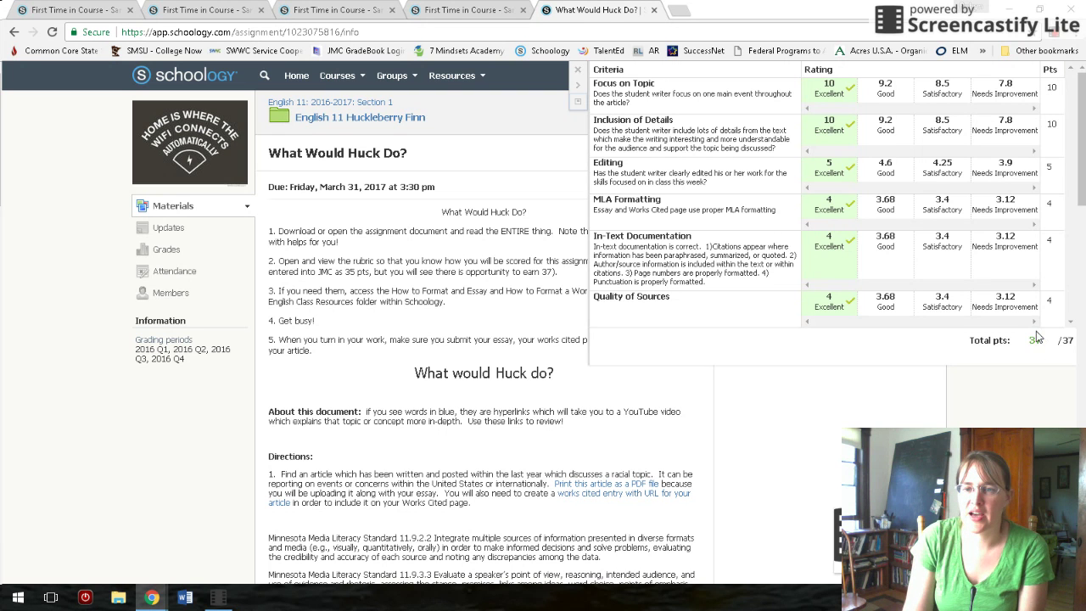
pyautogui.click(578, 74)
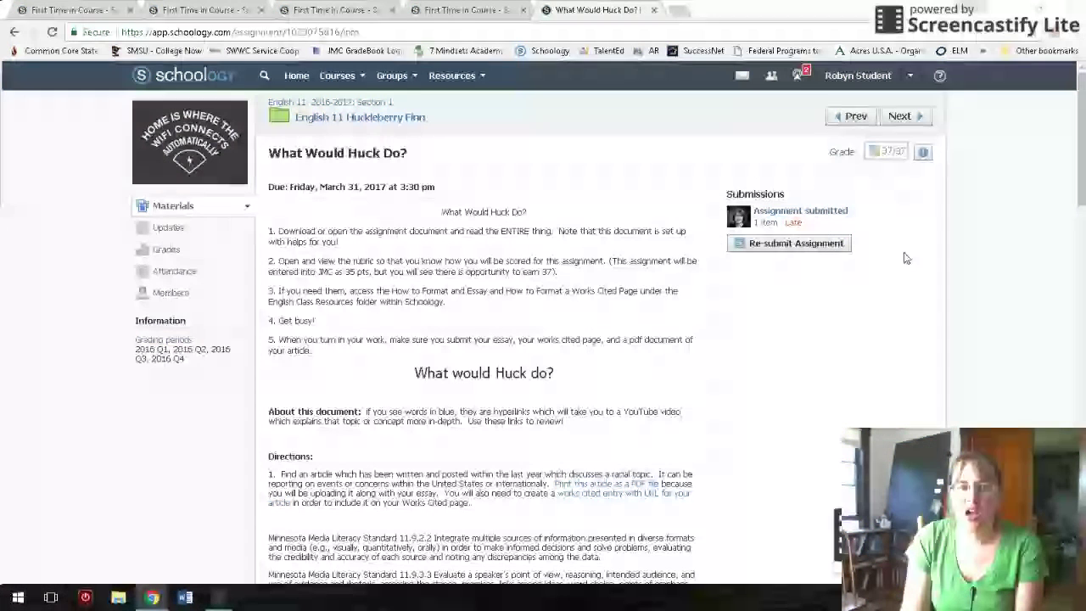